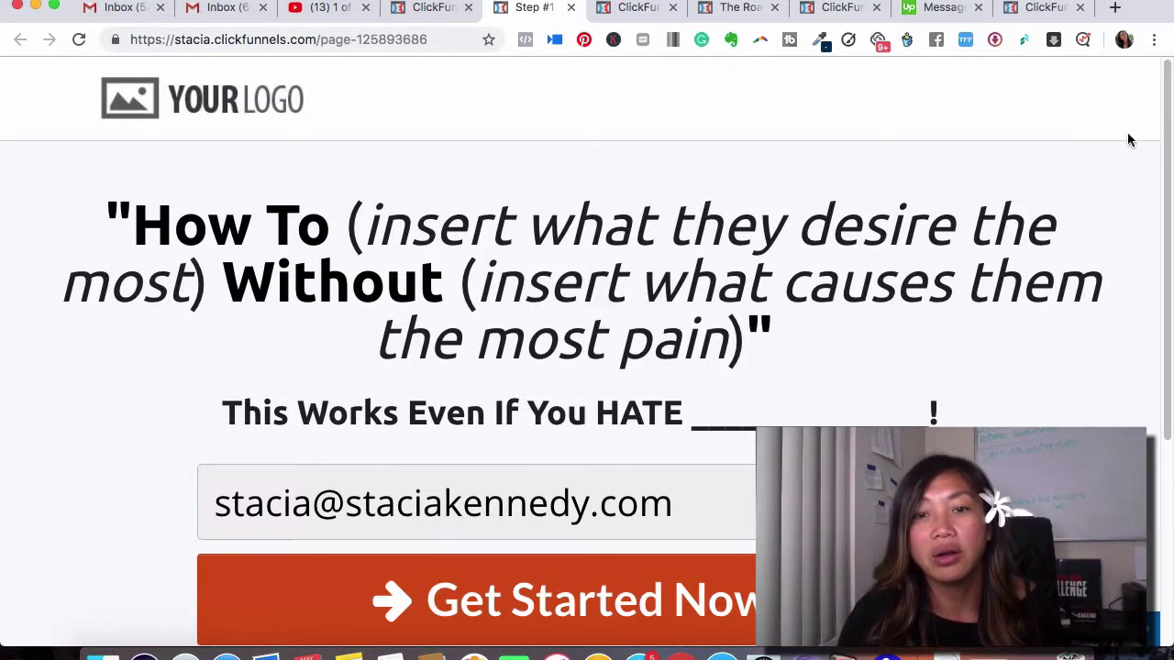
Step: Scroll the live opt-in page, highlight the headline placeholders, and return to the funnel's Optin Page overview
left_click_drag(1156, 161, 1153, 240)
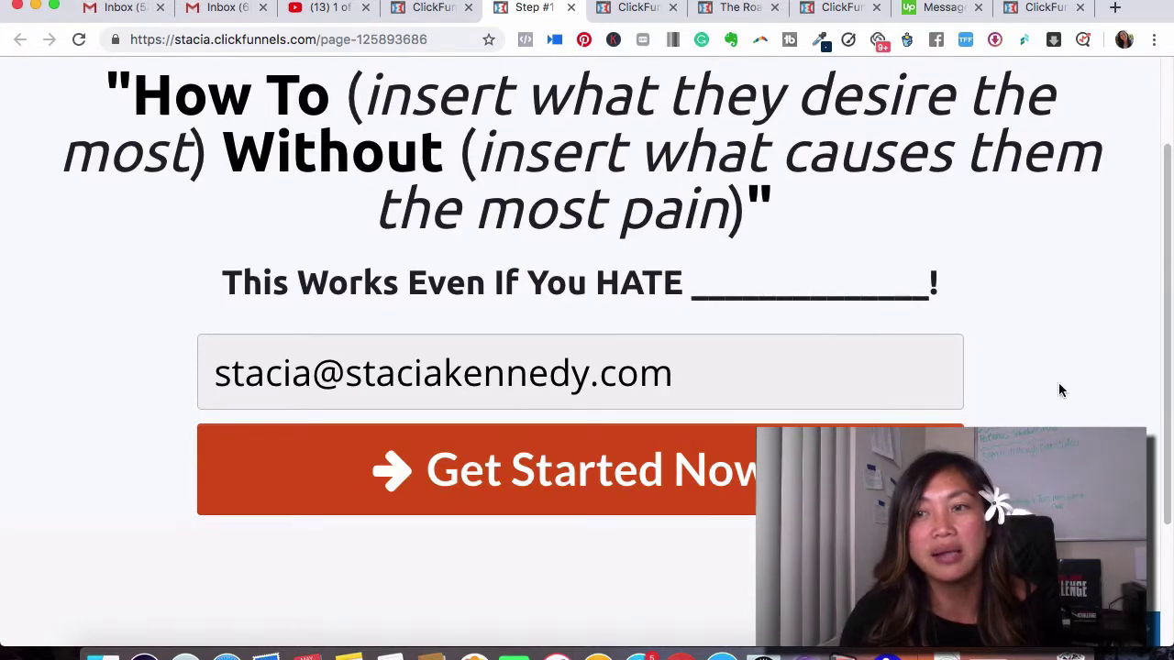
left_click_drag(1168, 290, 1137, 144)
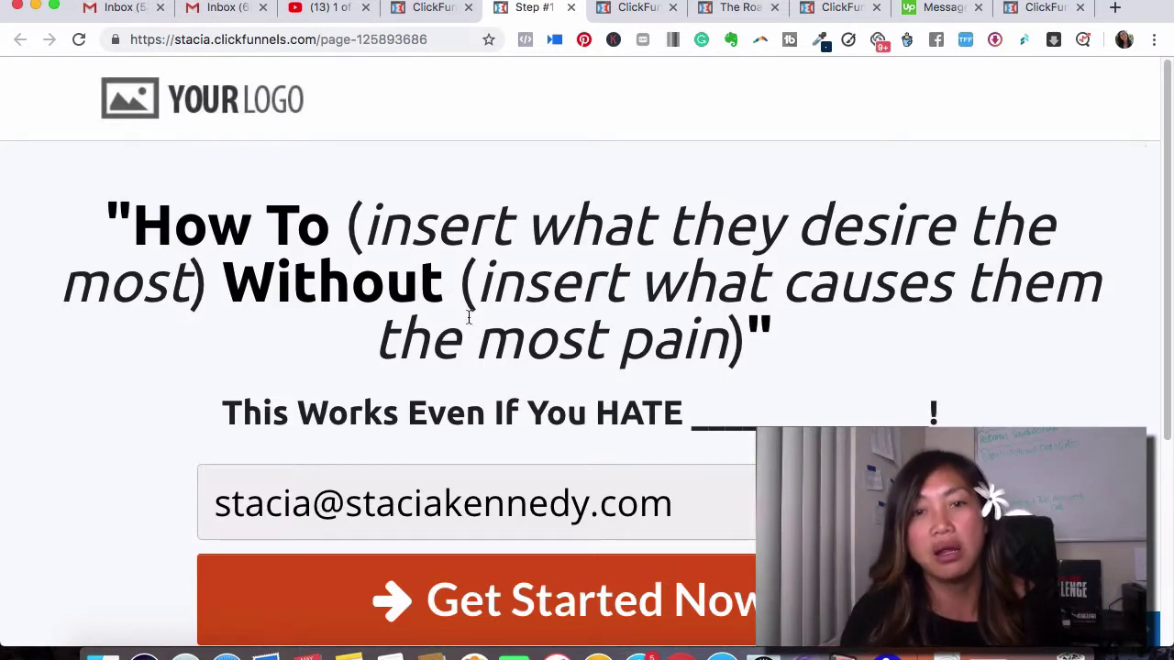
left_click_drag(349, 225, 611, 310)
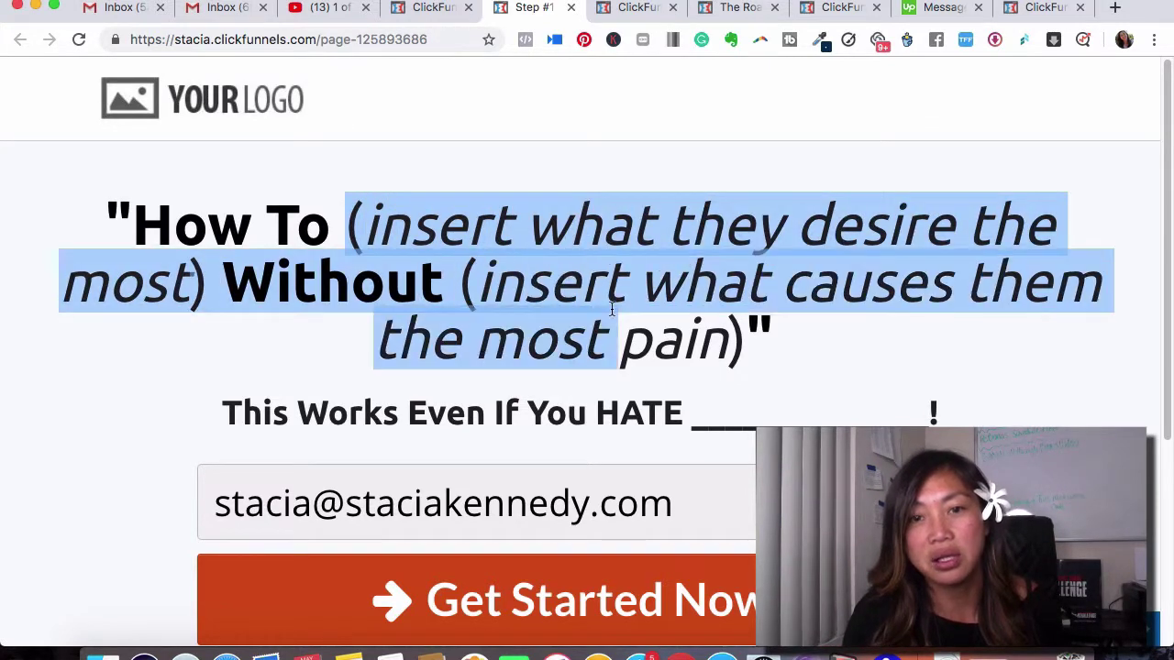
left_click(414, 13)
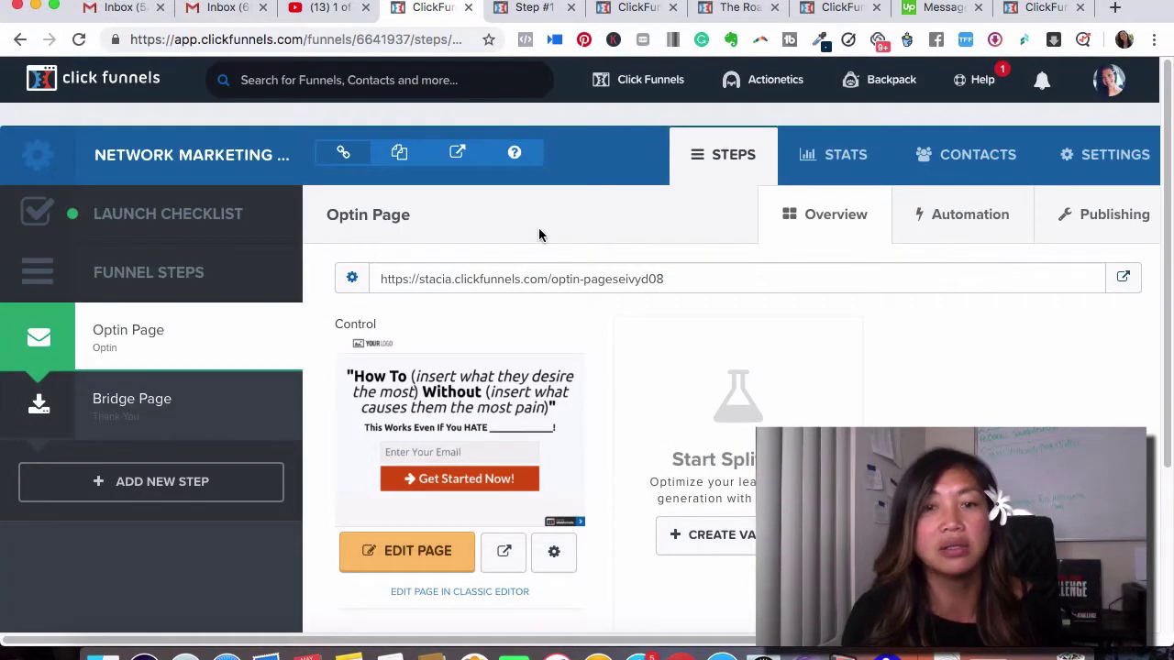
Step: Open the Optin Page in the editor, select the headline's desire phrase, and save the page
left_click(411, 551)
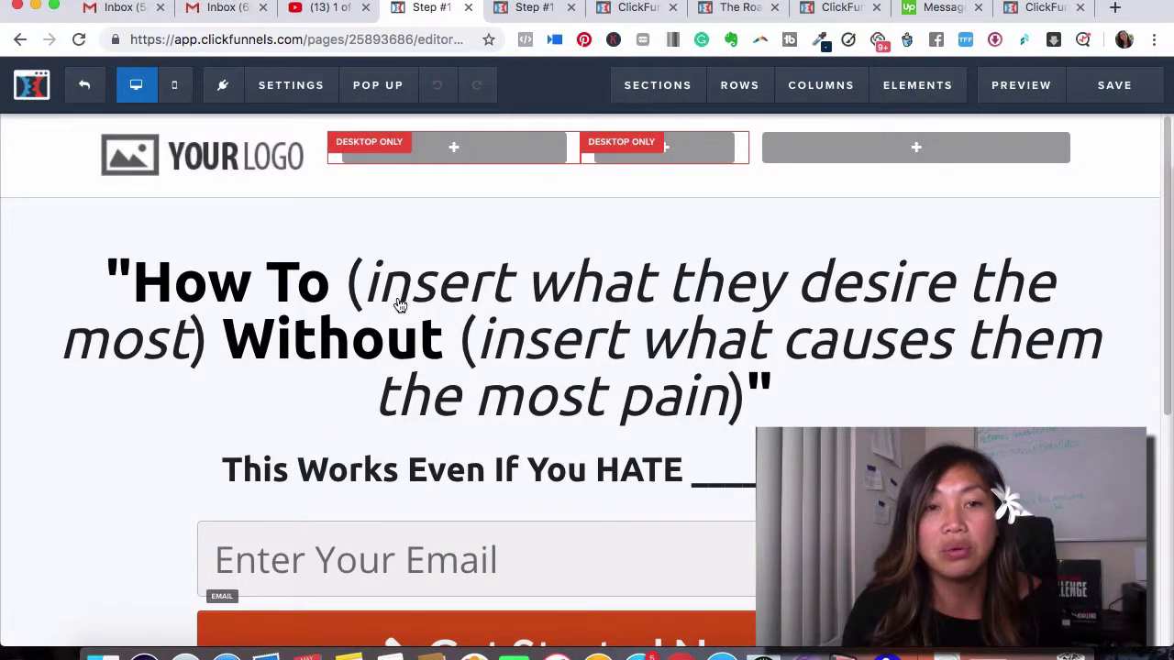
left_click(389, 303)
left_click_drag(349, 280, 203, 334)
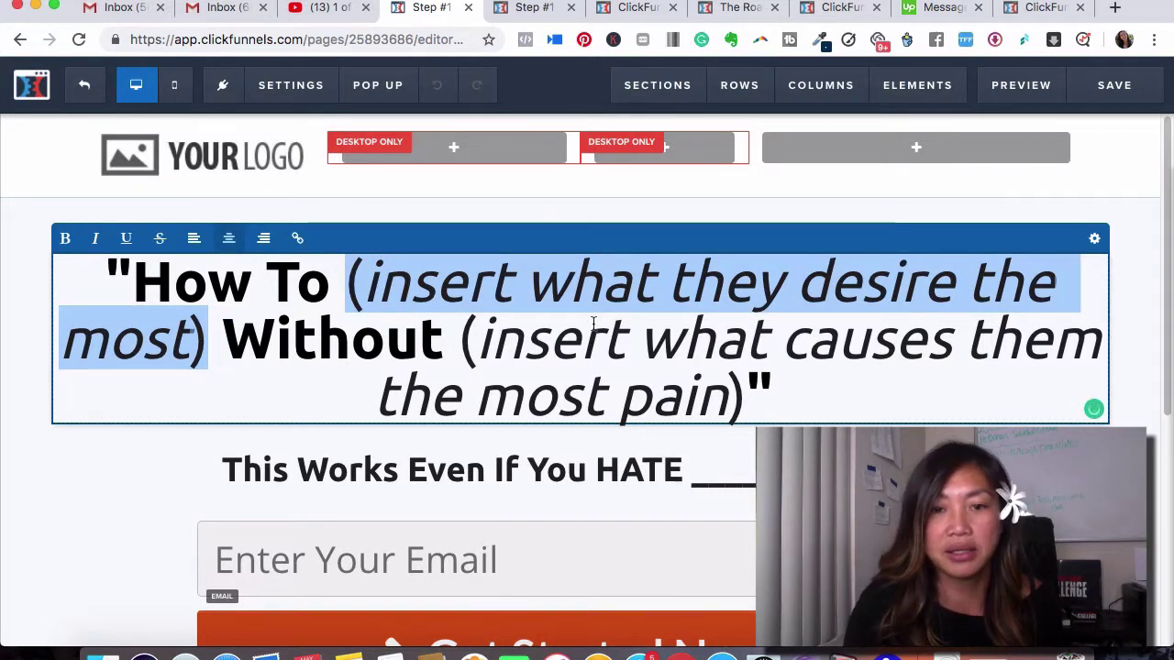
left_click_drag(1162, 233, 1152, 210)
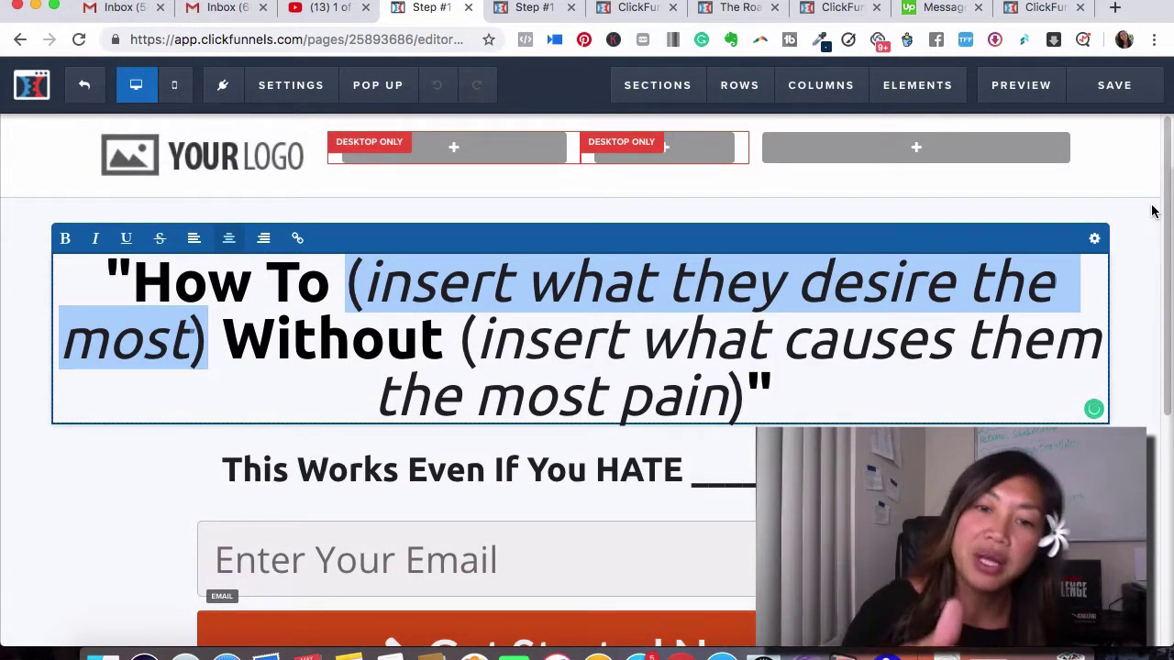
left_click(1111, 87)
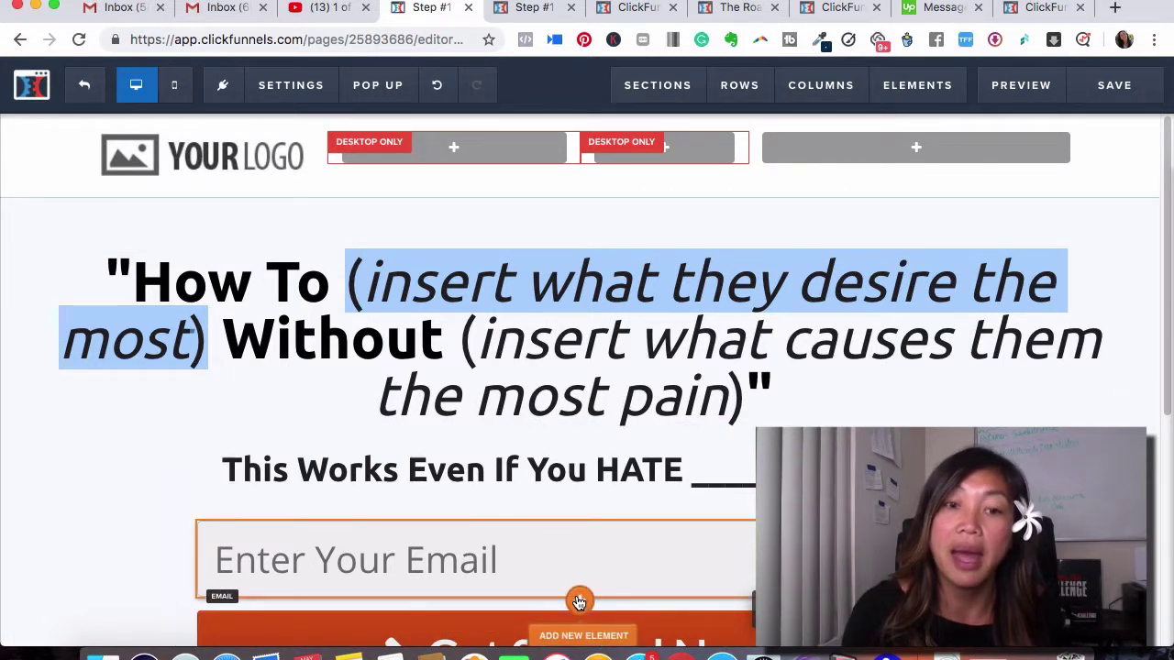
left_click(579, 602)
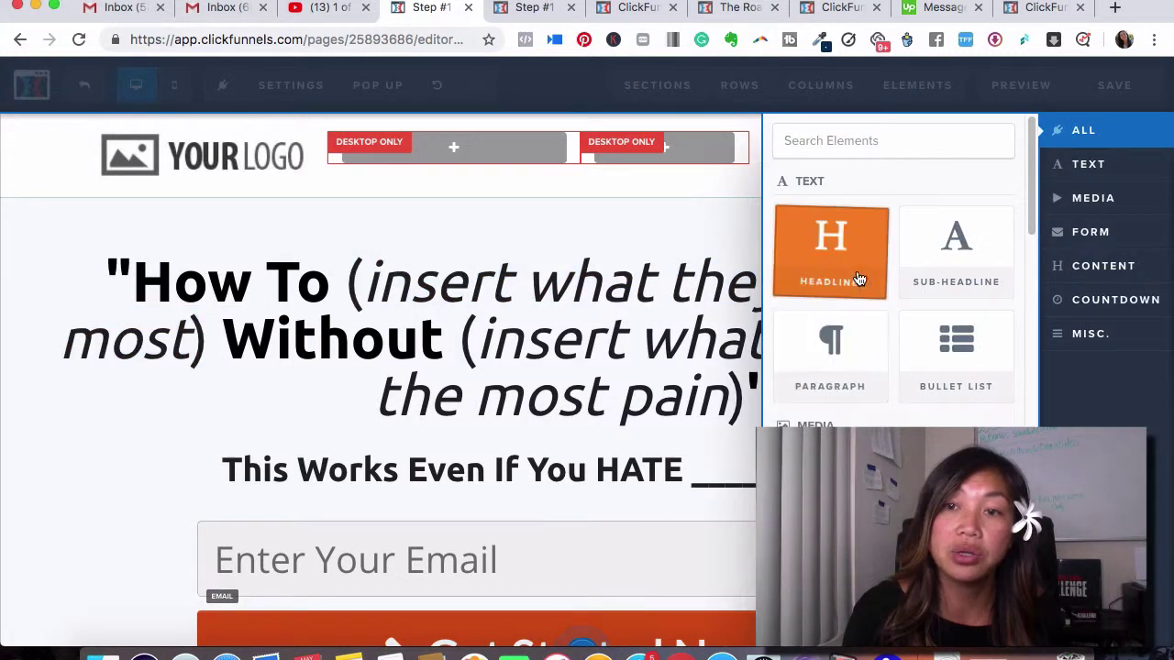
Step: Insert a form input field below the email field, then delete it again
left_click(1066, 233)
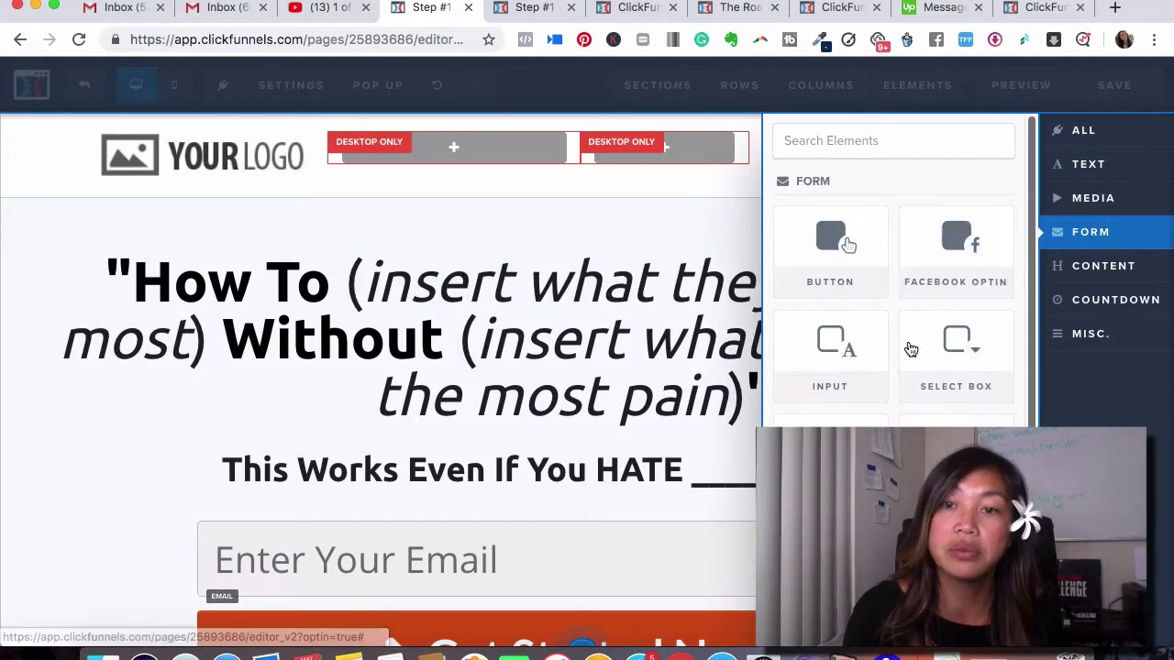
left_click(845, 360)
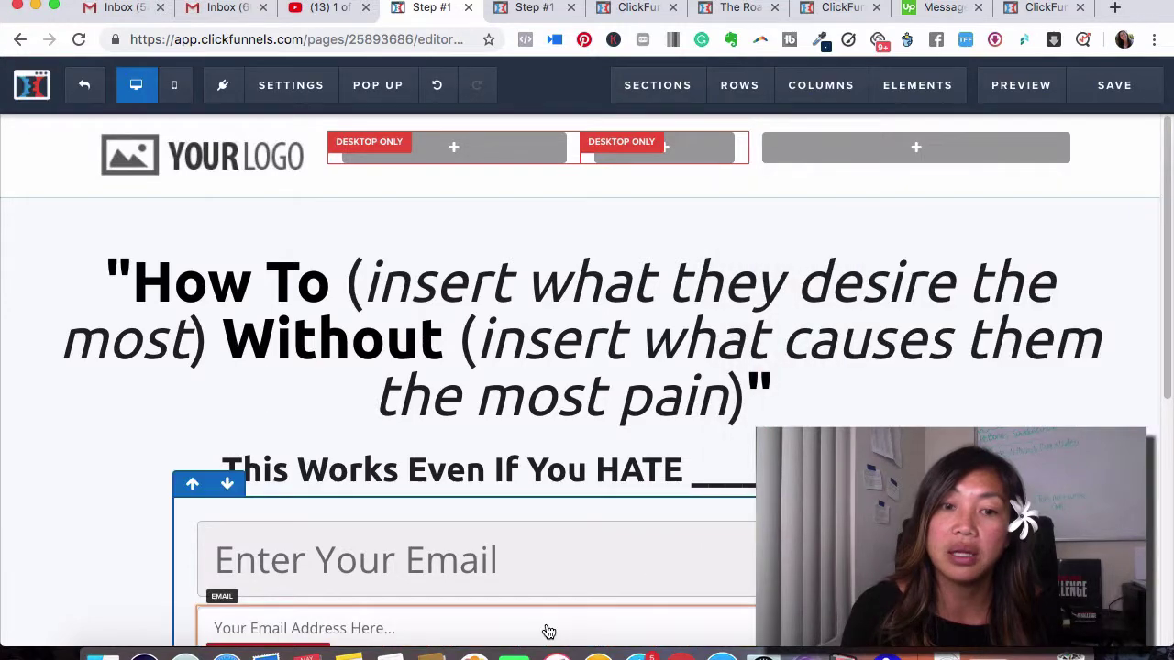
scroll(1169, 307, "down", 3)
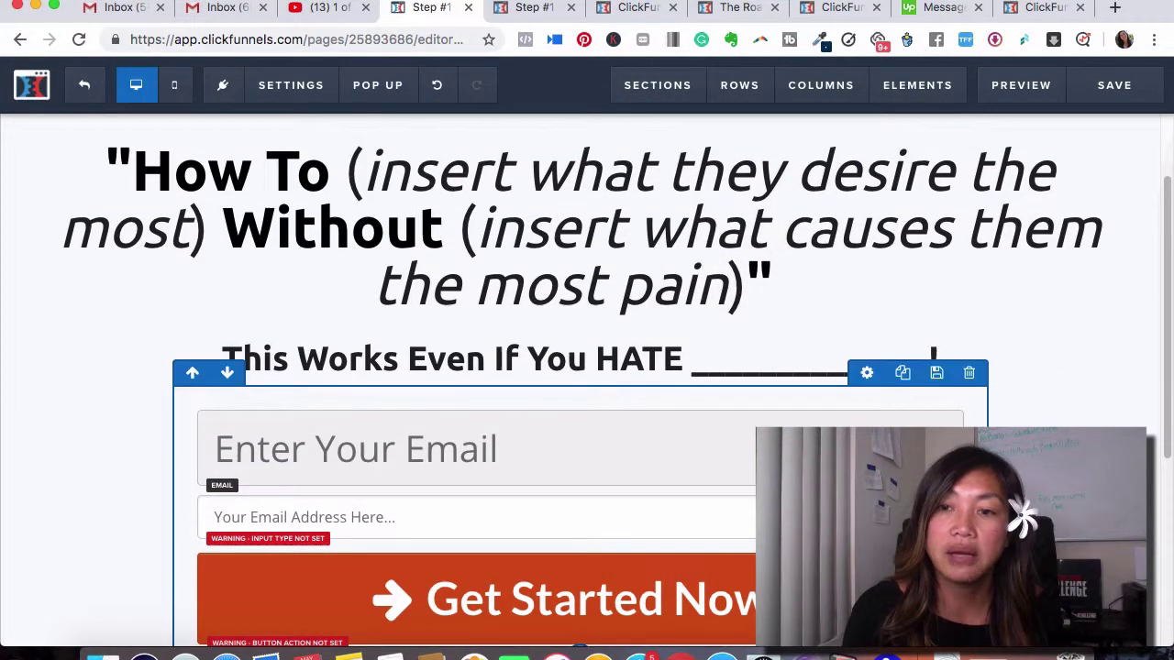
left_click(948, 483)
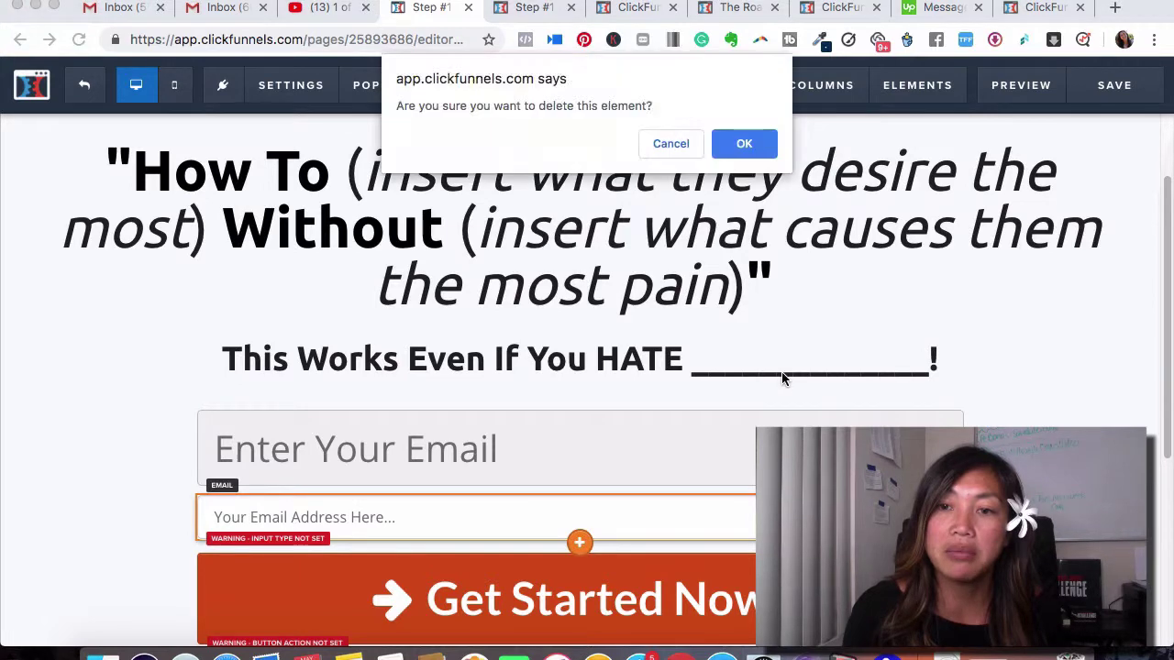
left_click(744, 145)
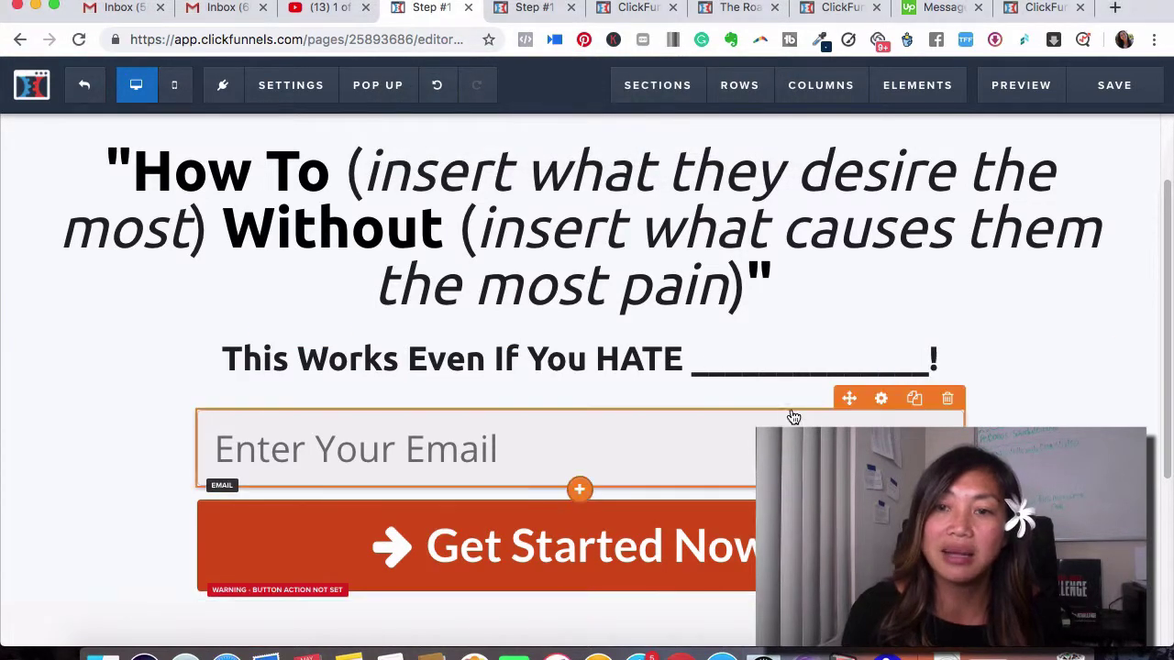
Step: Duplicate the email field and change the copy's input type to First Name
left_click(915, 398)
left_click(465, 537)
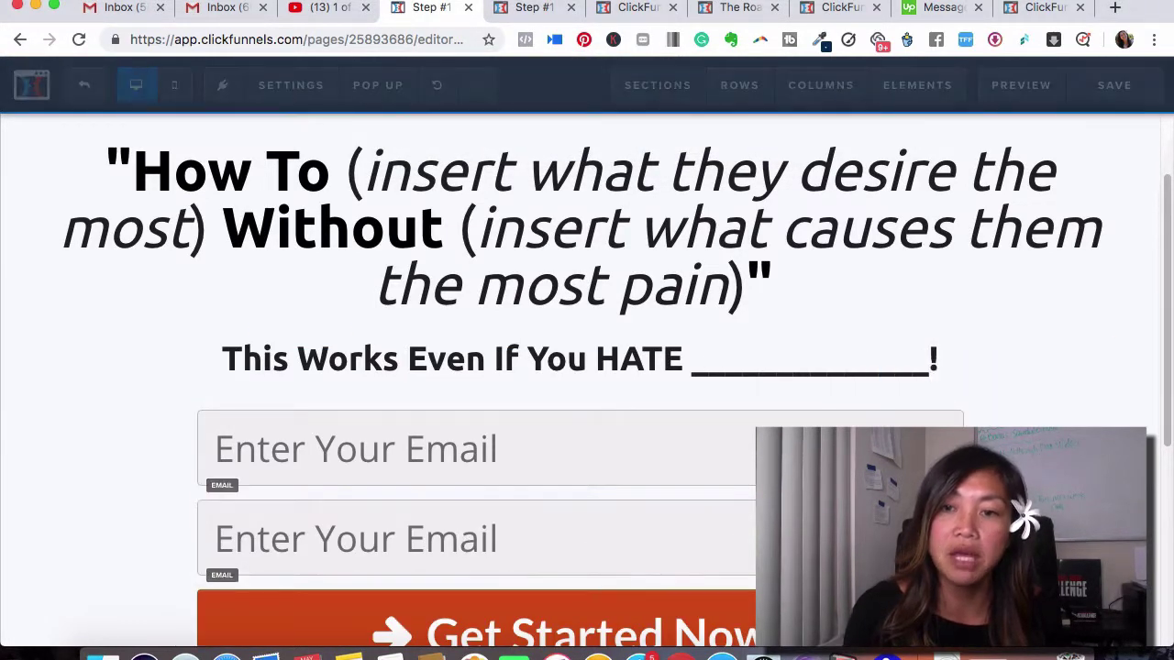
left_click(1074, 292)
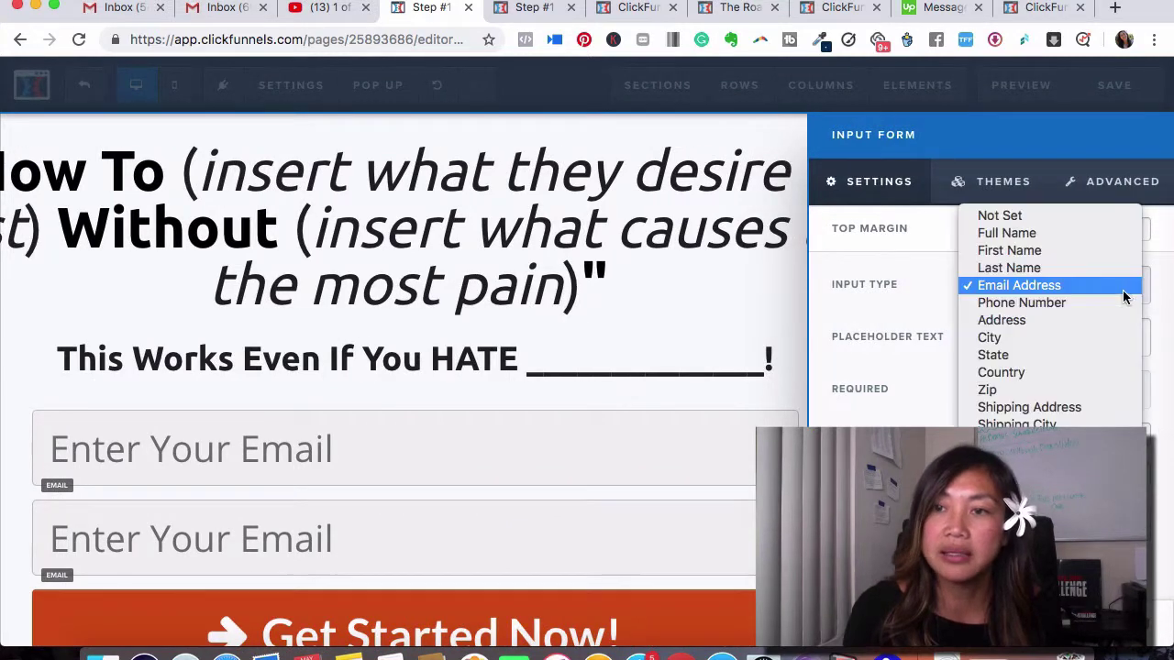
left_click(1009, 250)
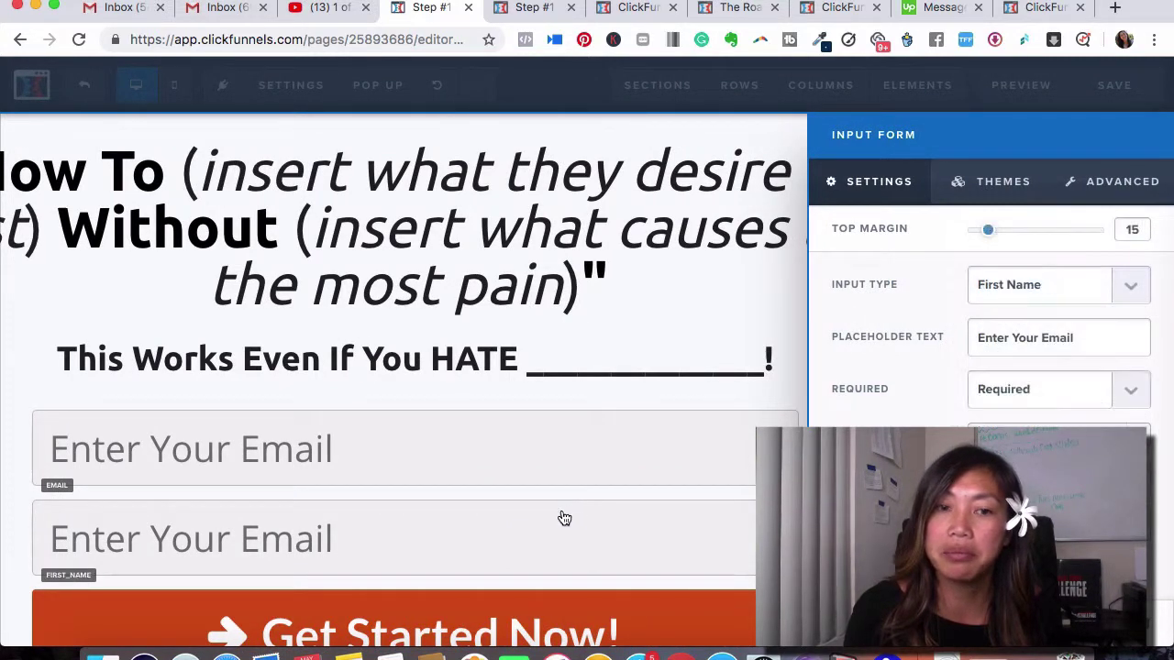
left_click(438, 534)
Step: Change the First Name field's placeholder to 'Enter Your Name' and save the opt-in page
left_click(694, 506)
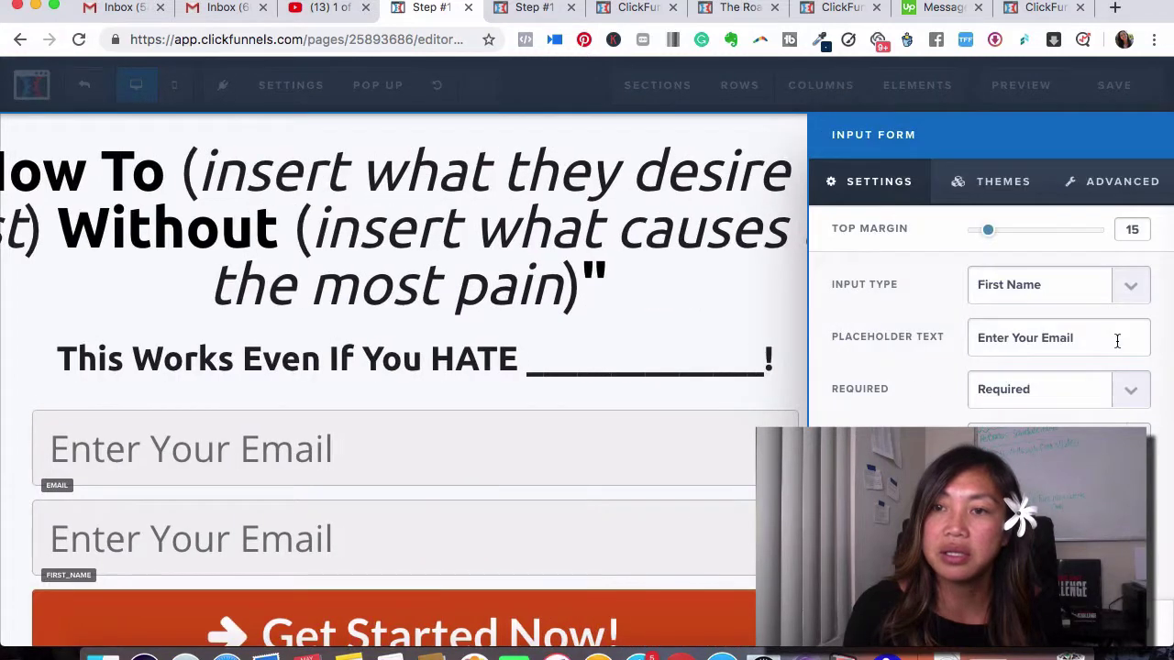
left_click_drag(1075, 335, 1039, 336)
type("Na")
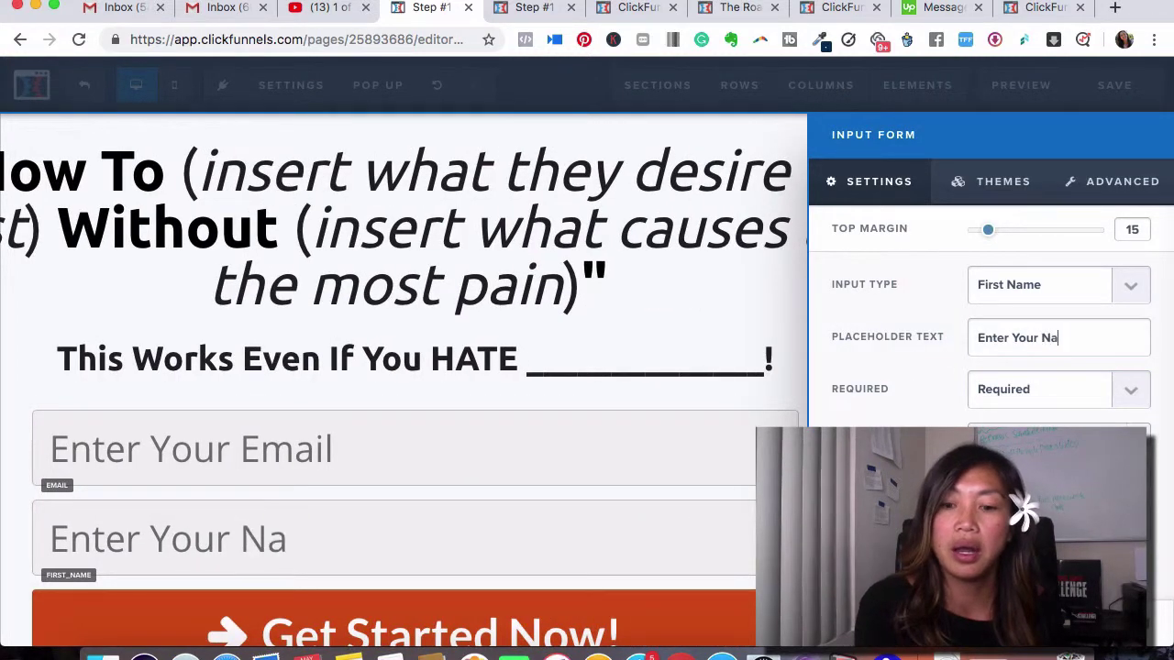
type("me")
left_click(618, 511)
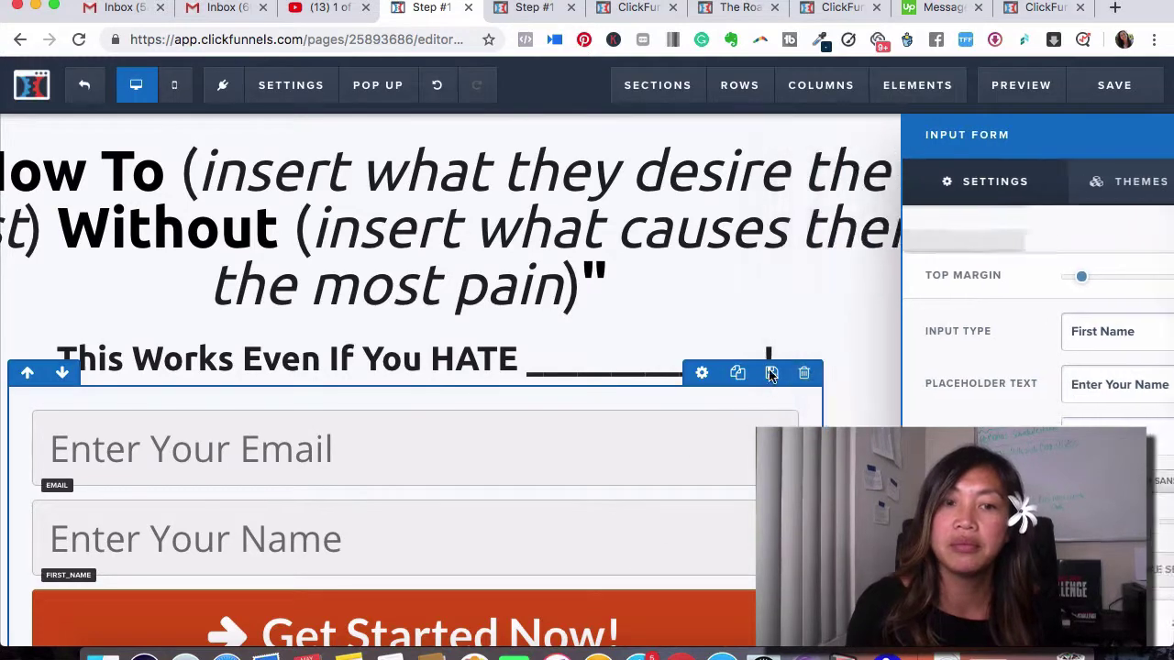
left_click(1137, 86)
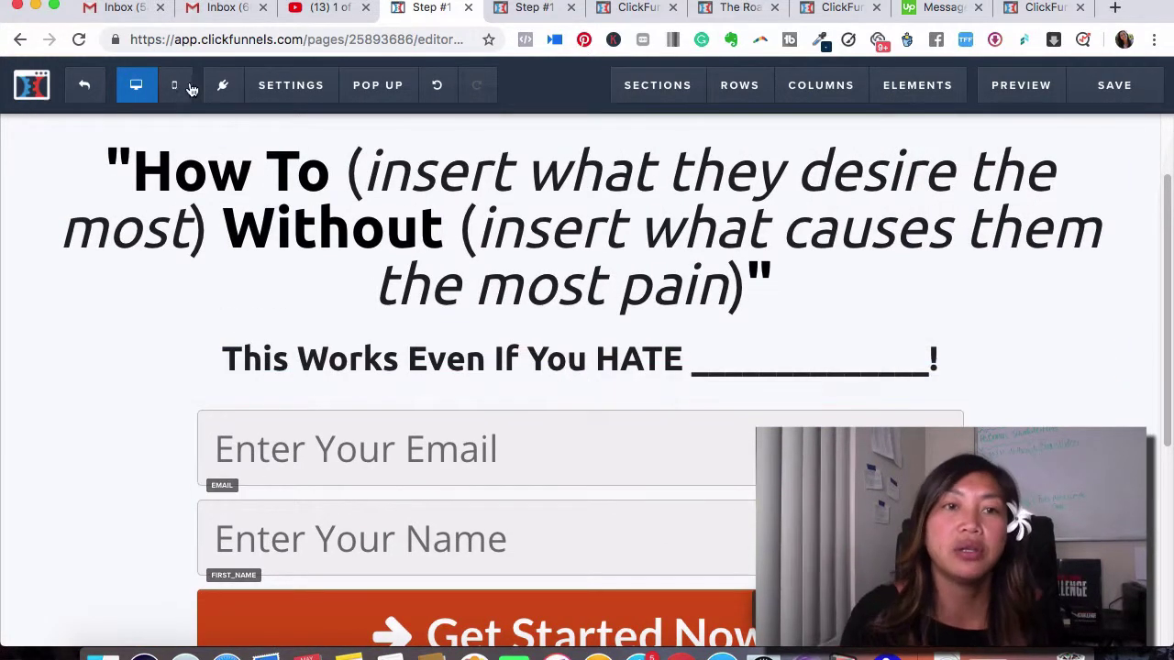
Step: Exit the editor, select the Bridge Page step, and view its live page in a new tab
left_click(86, 96)
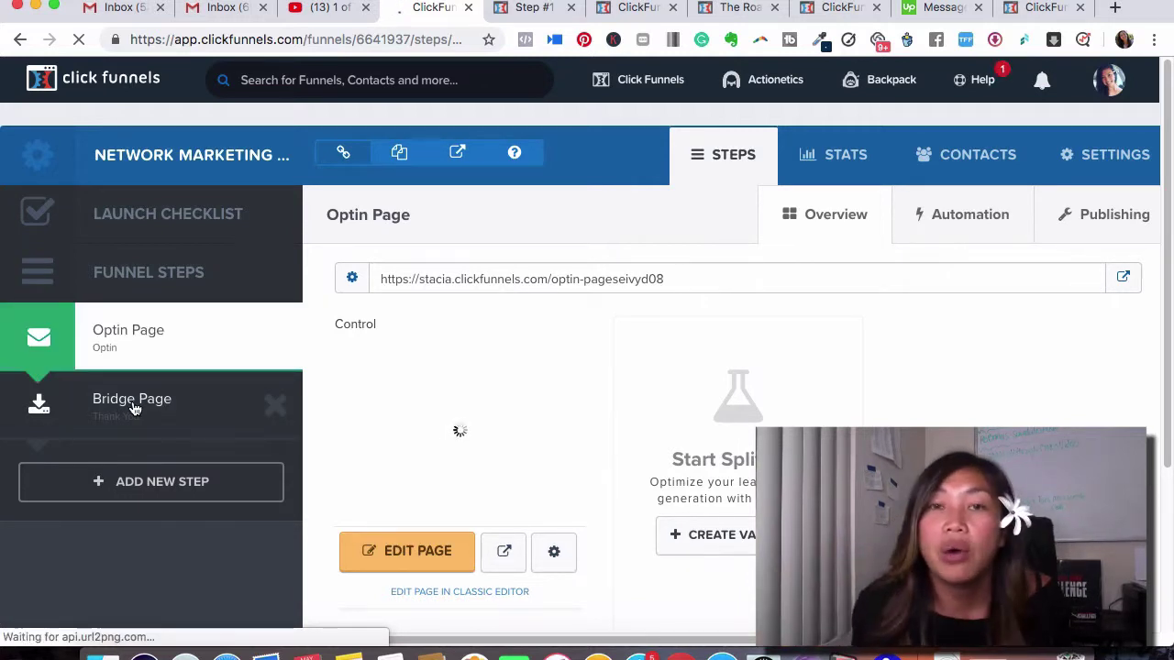
left_click(134, 408)
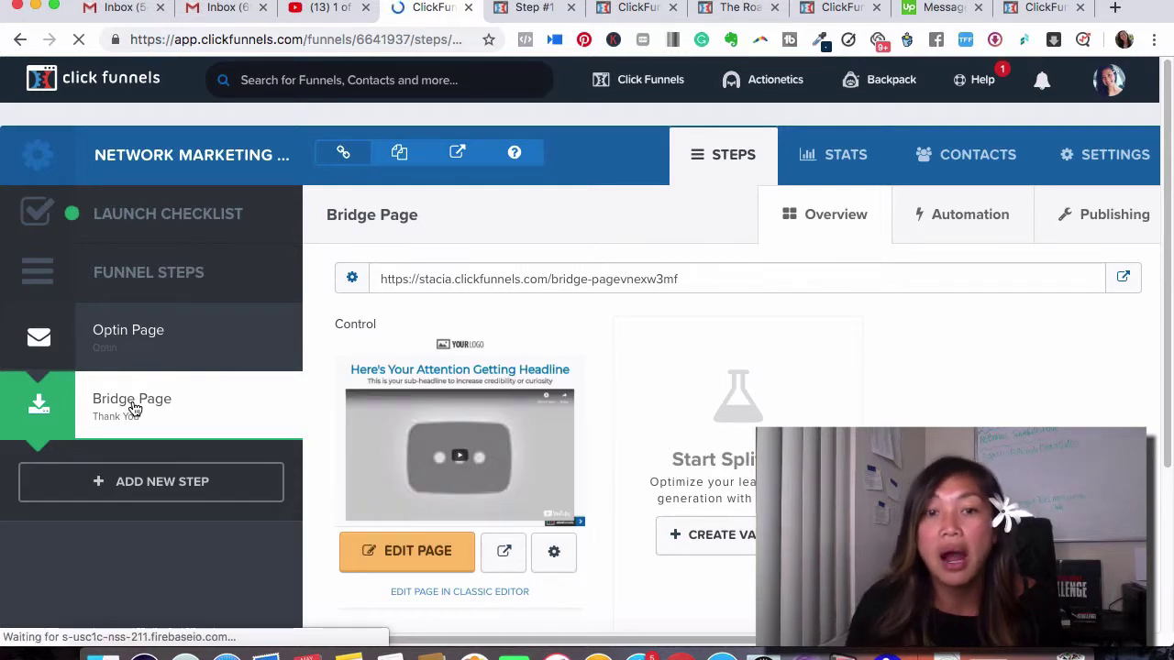
left_click(1123, 277)
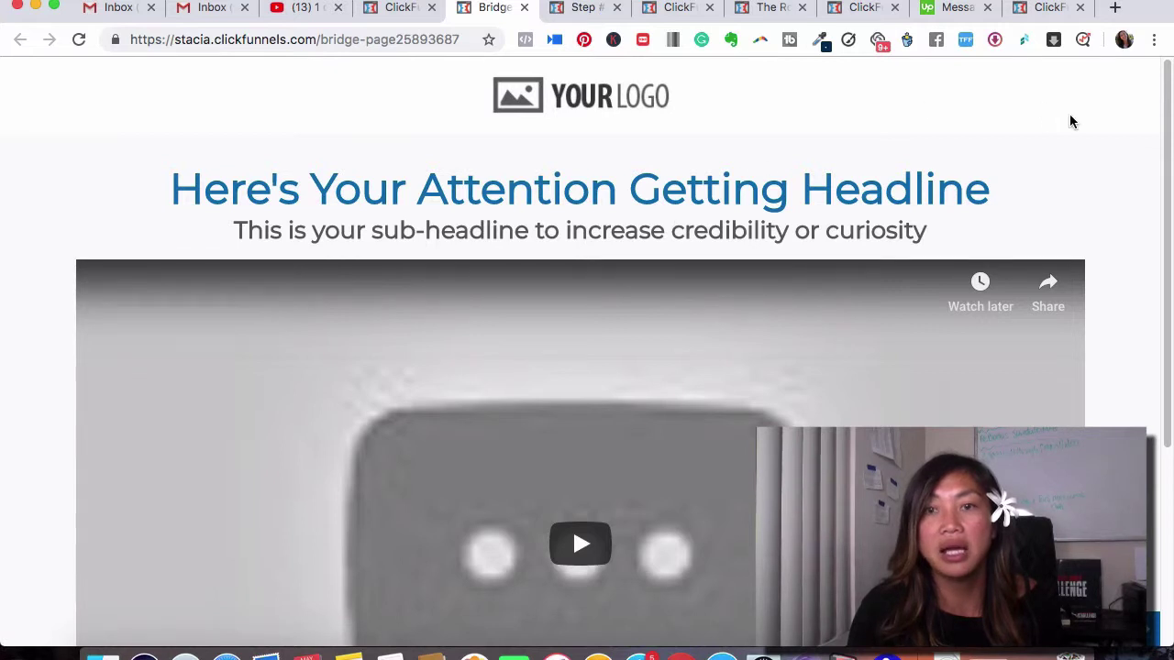
Step: Scroll through the live bridge page, then close its tab to return to the Bridge Page overview
scroll(1168, 98, "down", 5)
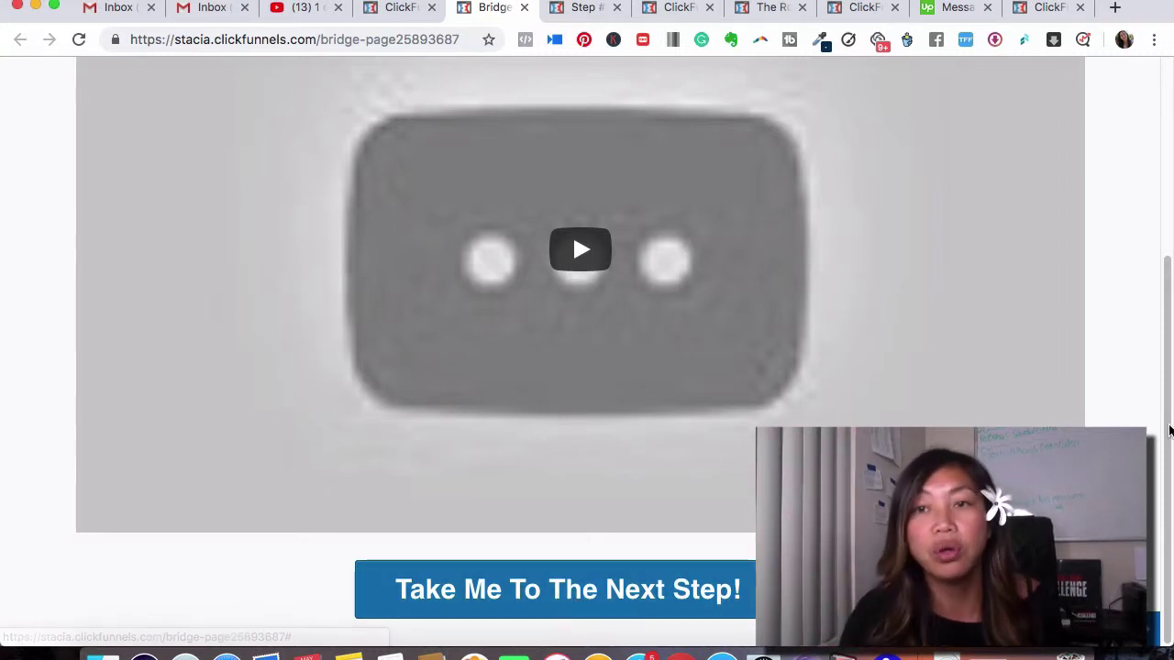
left_click_drag(1168, 410, 1150, 220)
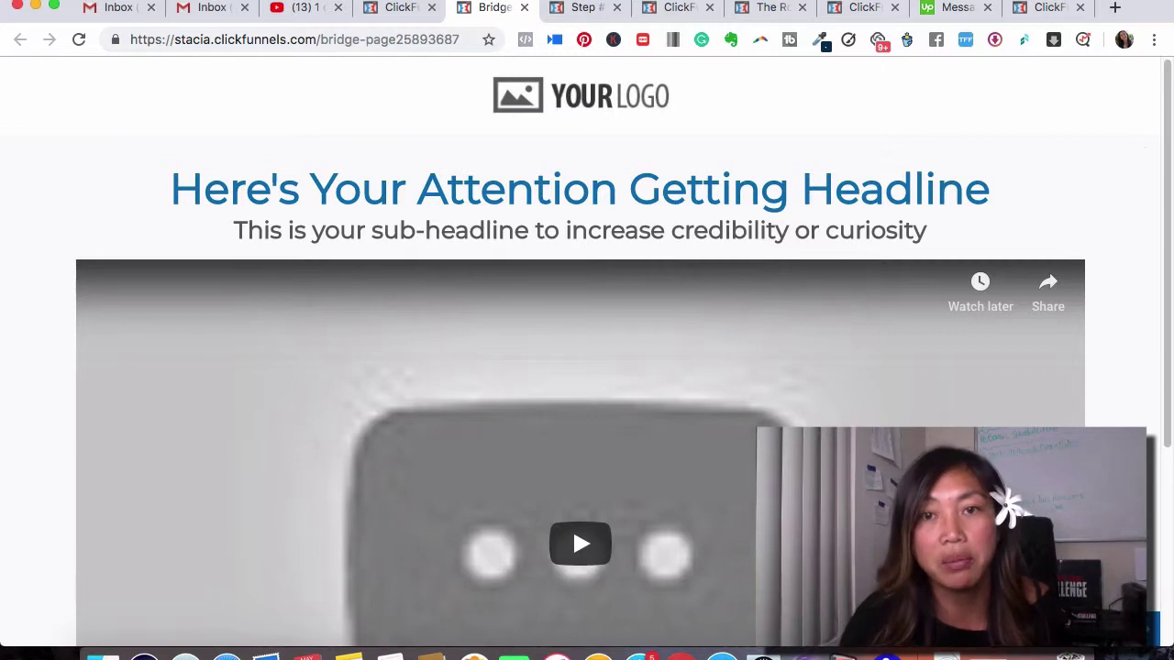
left_click(523, 7)
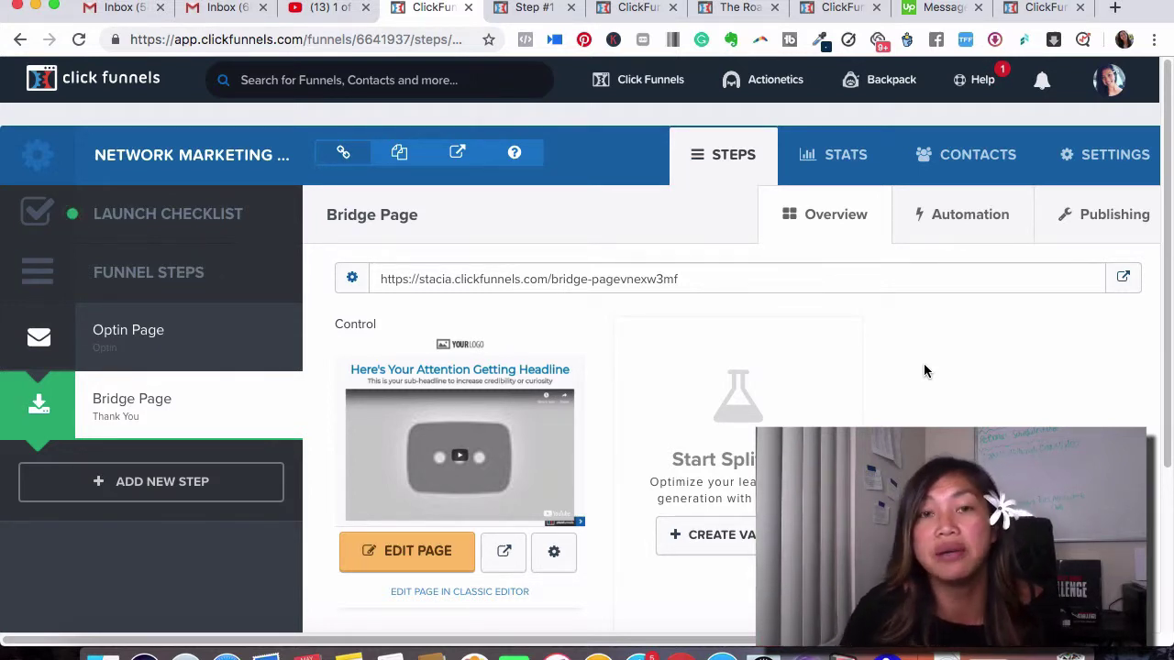
Step: Open the Optin Page in the editor and view its general page settings before closing them
left_click(122, 330)
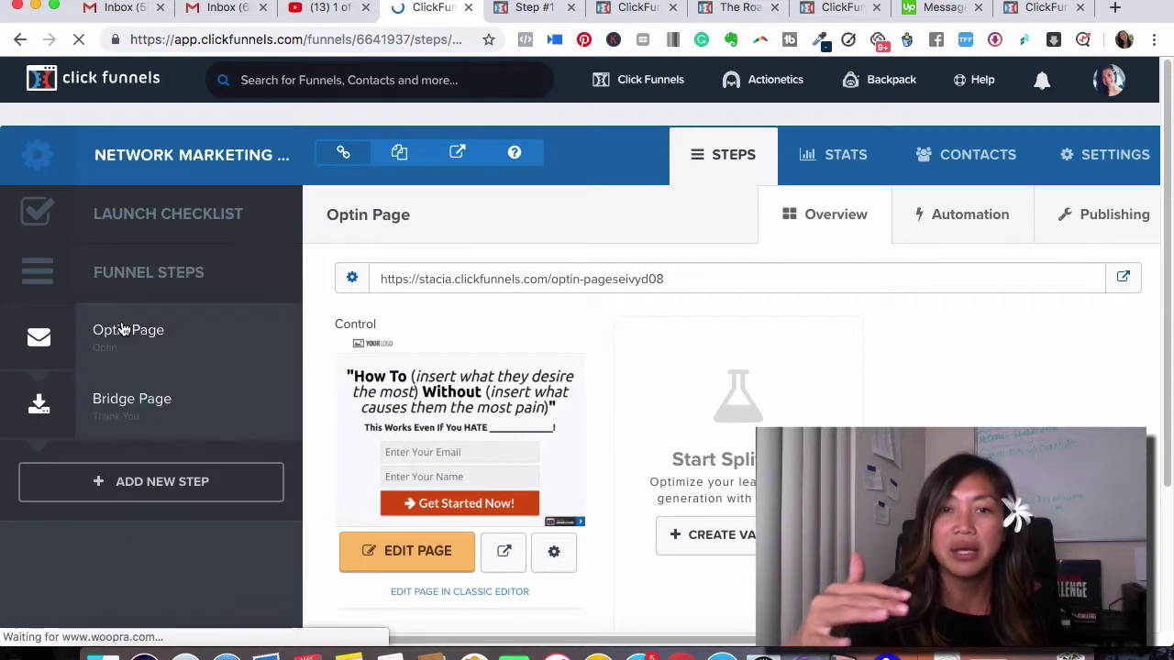
left_click(383, 552)
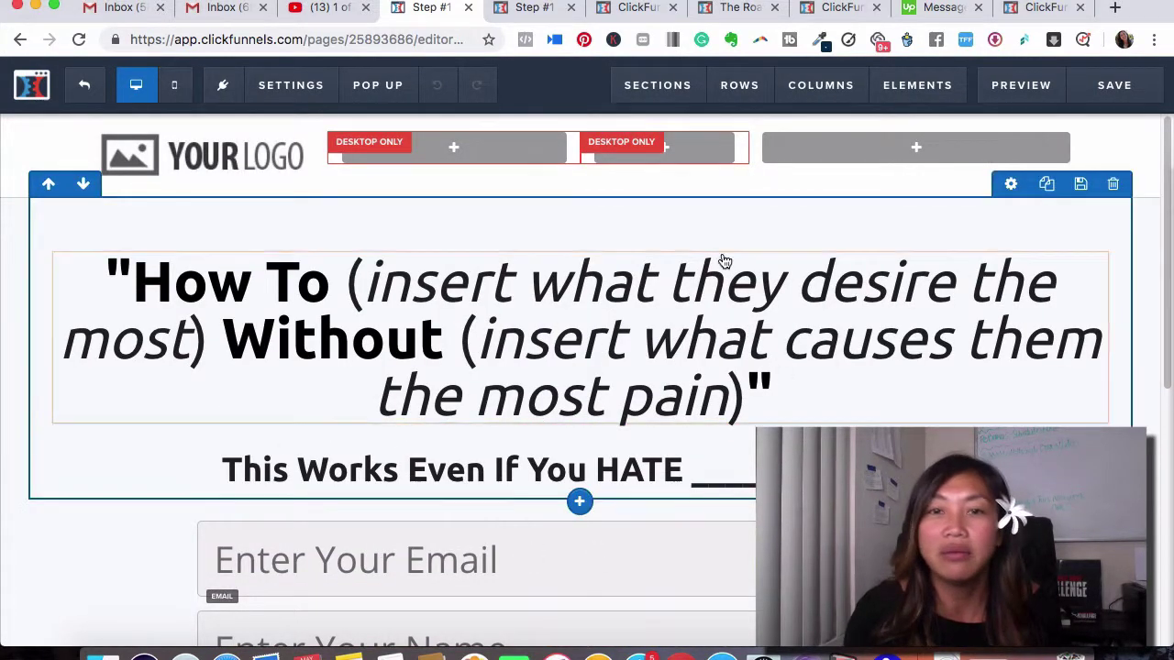
left_click(307, 91)
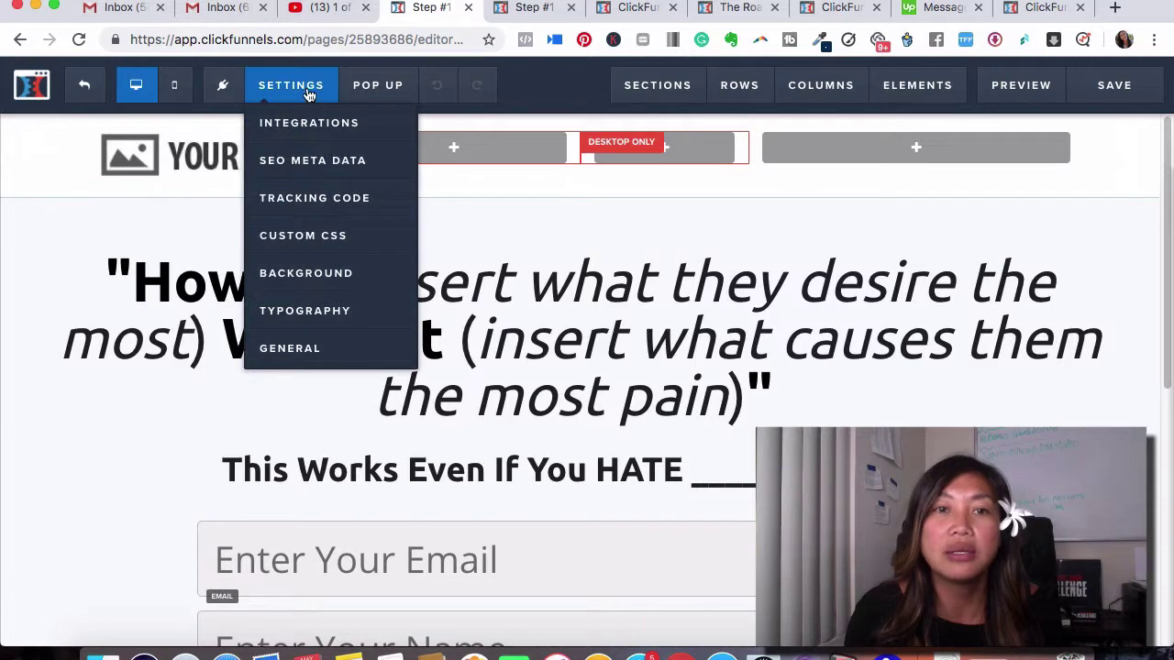
left_click(327, 352)
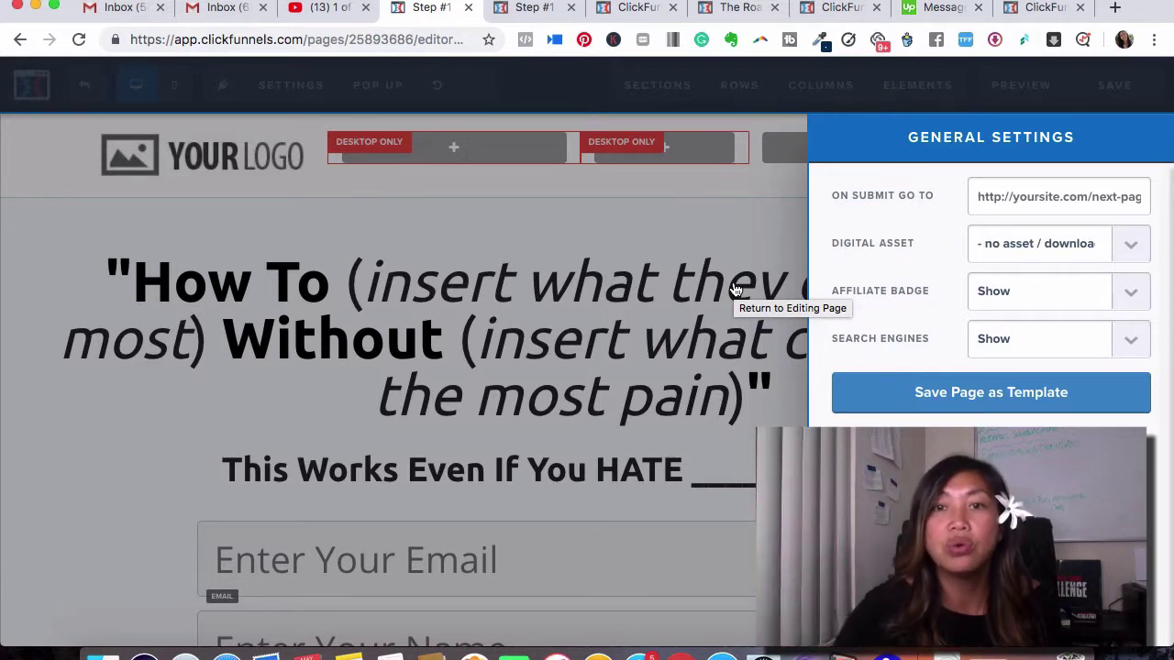
left_click(688, 266)
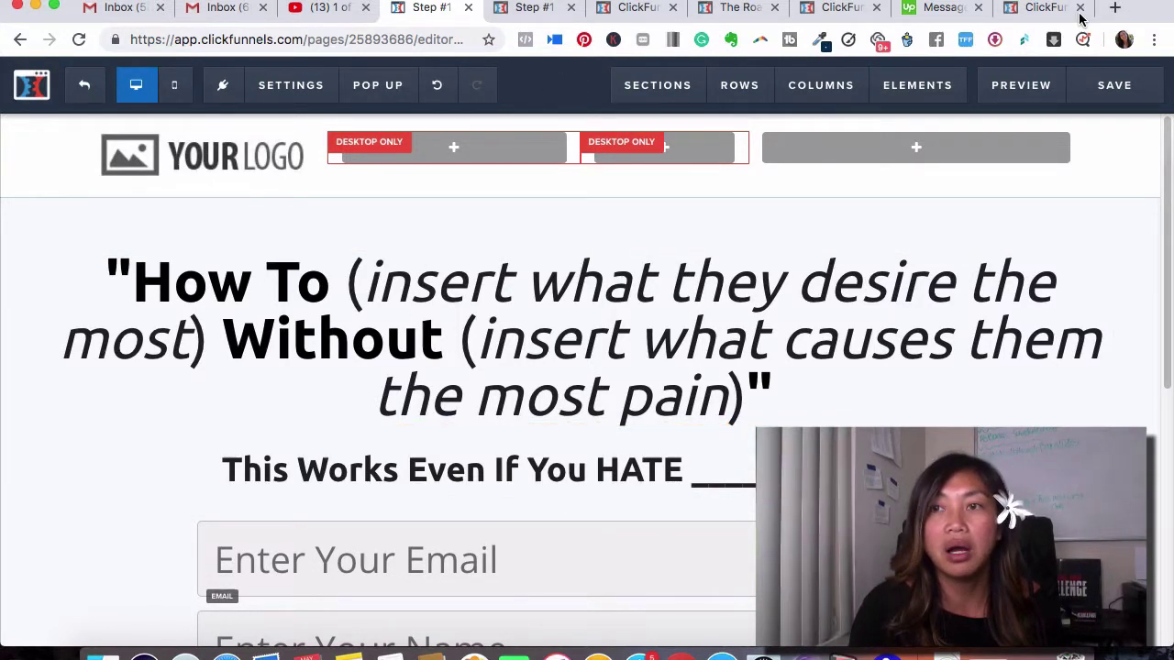
Step: Load the custom domain's /freedcs free-offer address in a new Chrome tab
left_click(1115, 8)
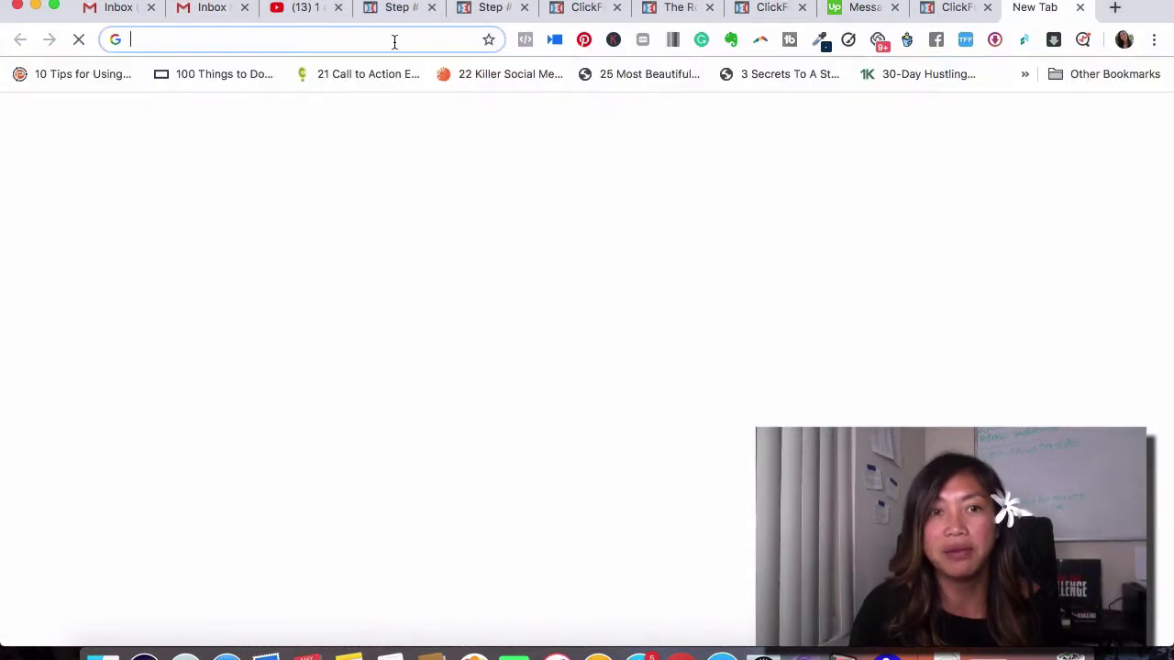
type("staciakennedy.com")
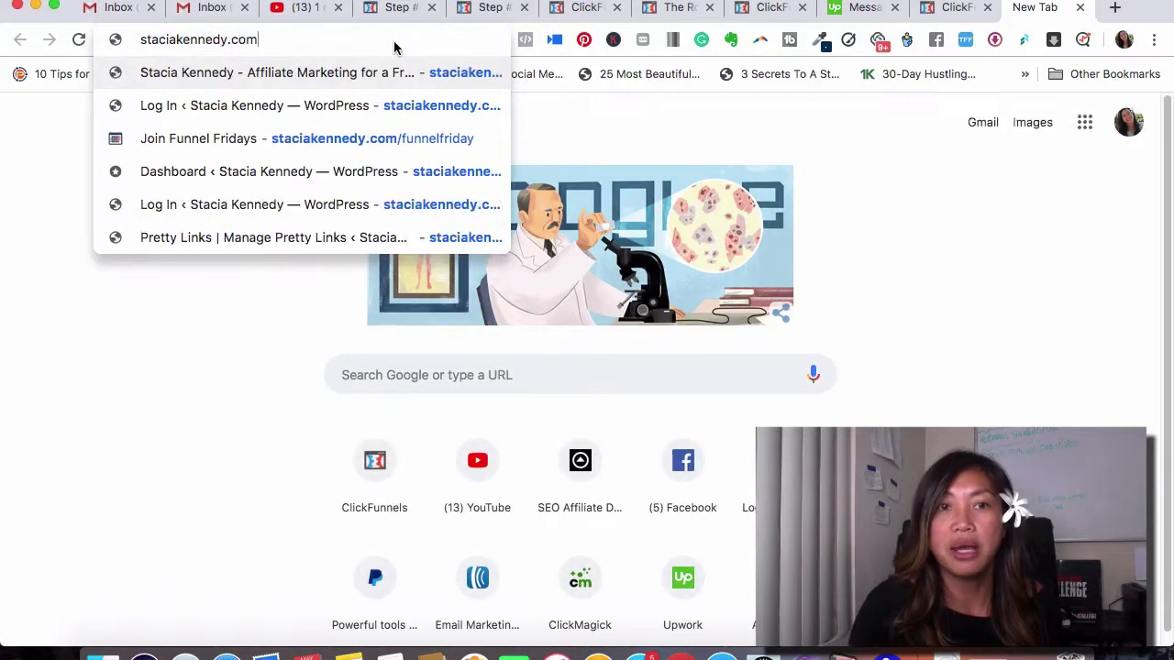
type("/free")
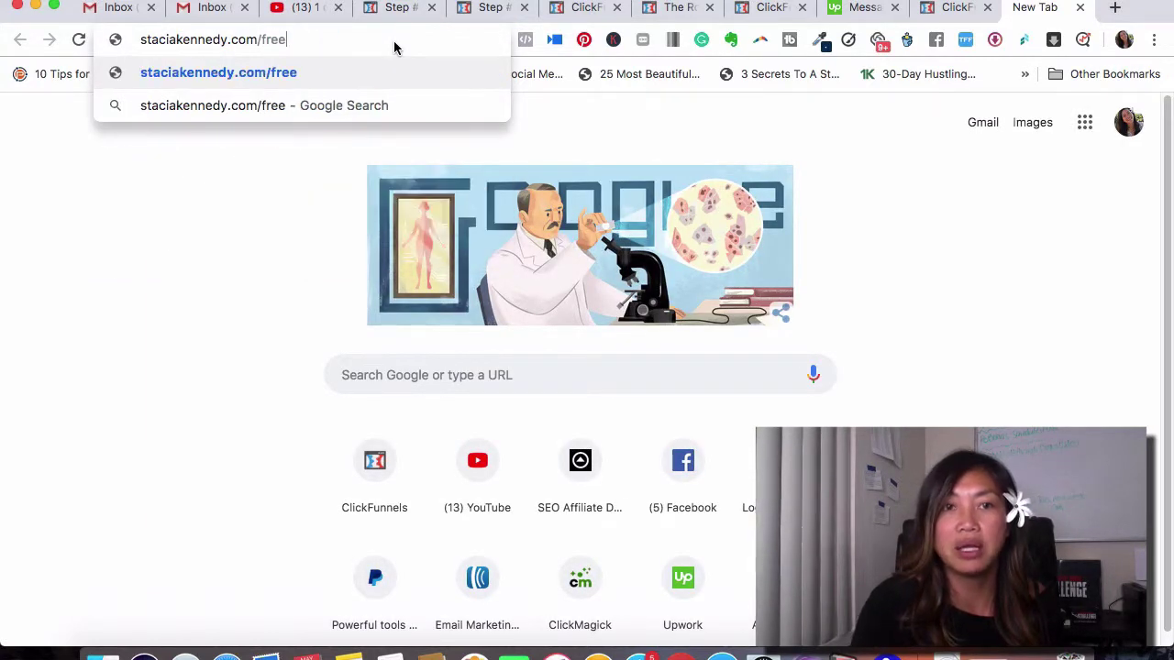
type("dcs")
key("Return")
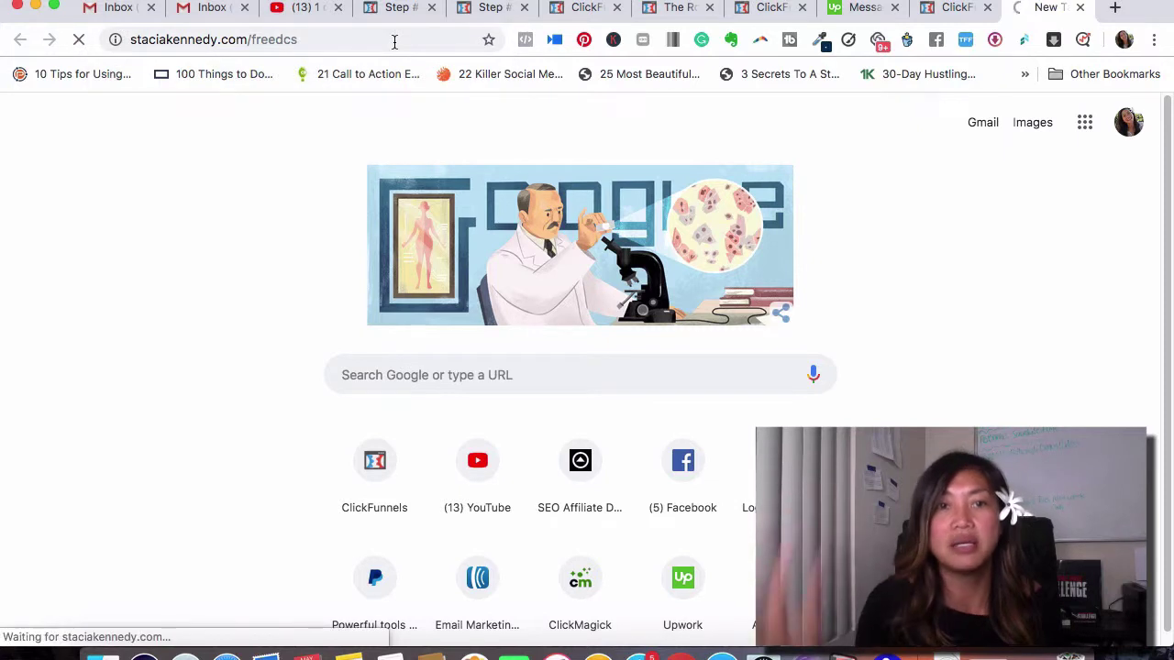